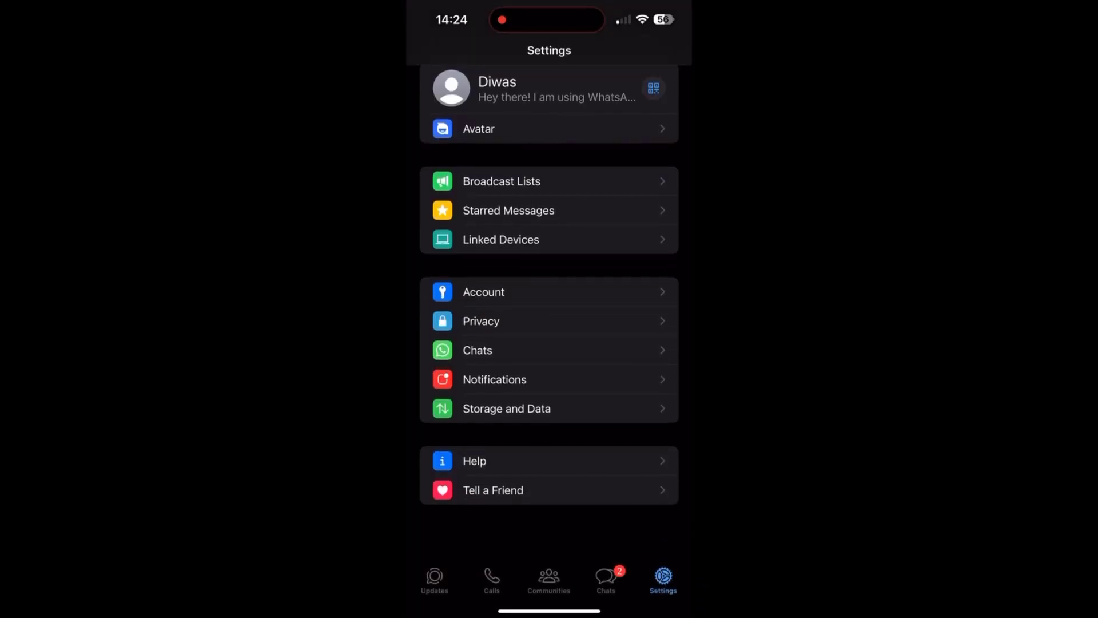
# Start an iCloud backup of WhatsApp chats from Chats > Chat Backup.
pyautogui.click(549, 354)
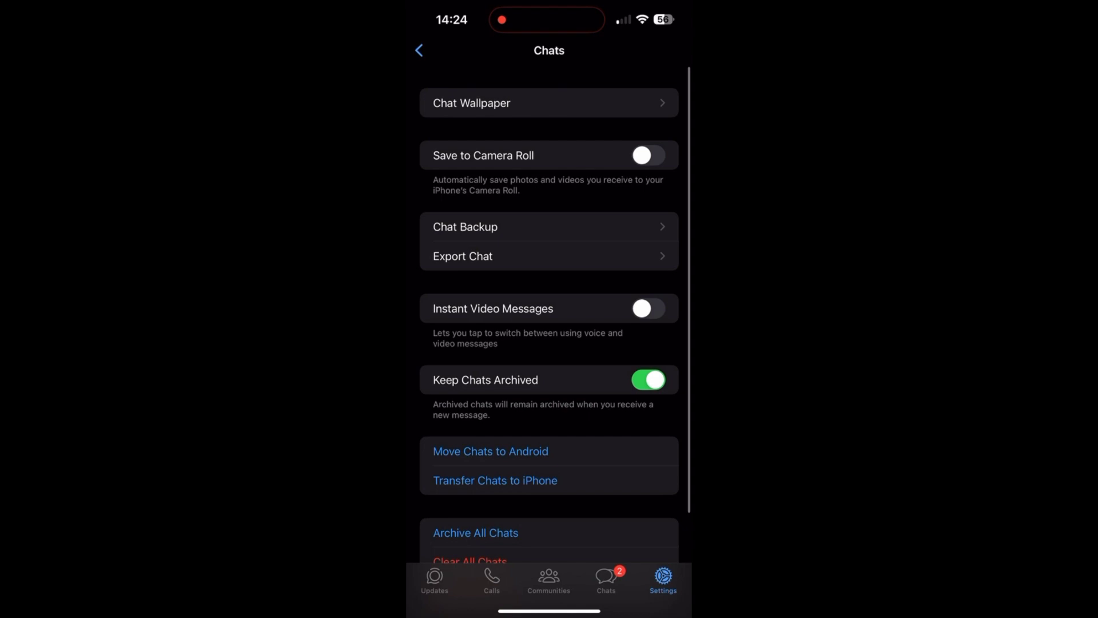
pyautogui.click(549, 227)
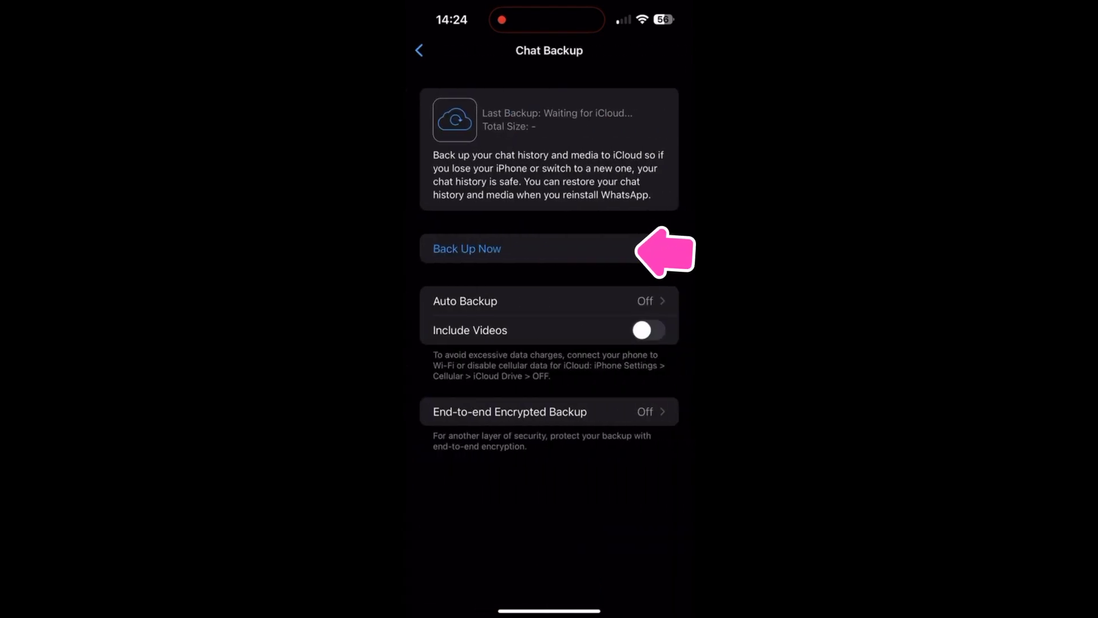
pyautogui.click(550, 248)
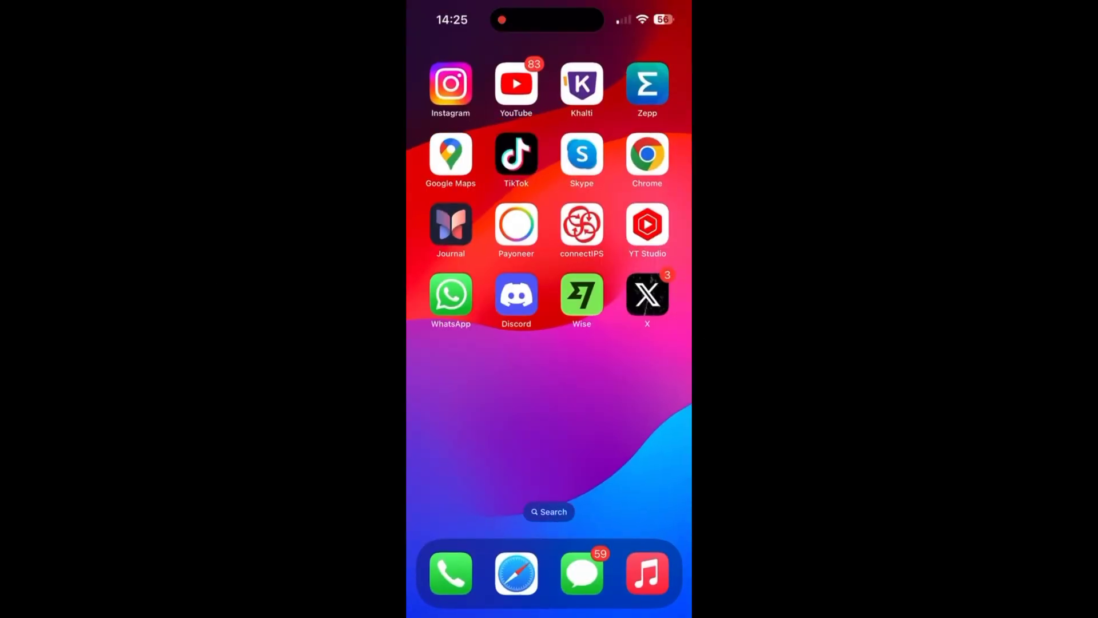
# Delete the WhatsApp app and its data from the home screen.
pyautogui.click(450, 295)
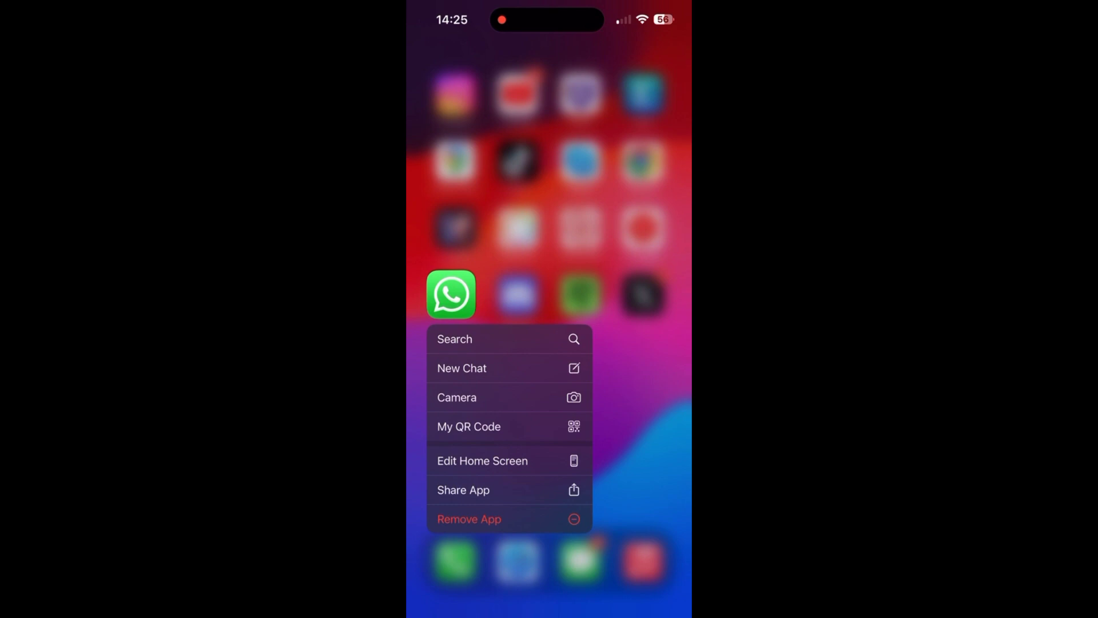
pyautogui.click(481, 518)
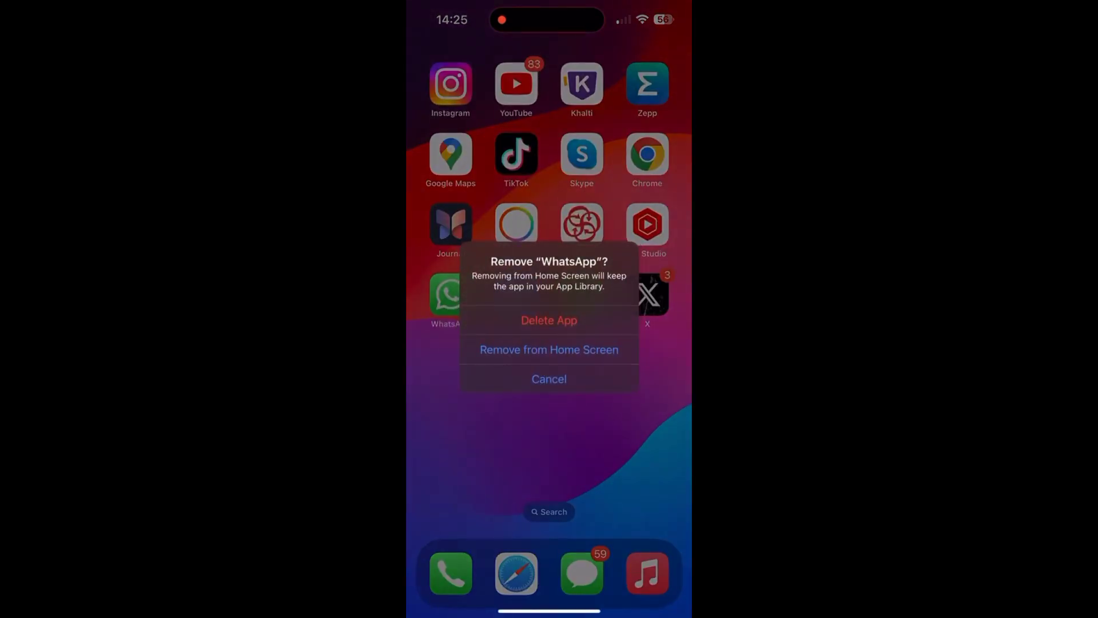
pyautogui.click(549, 320)
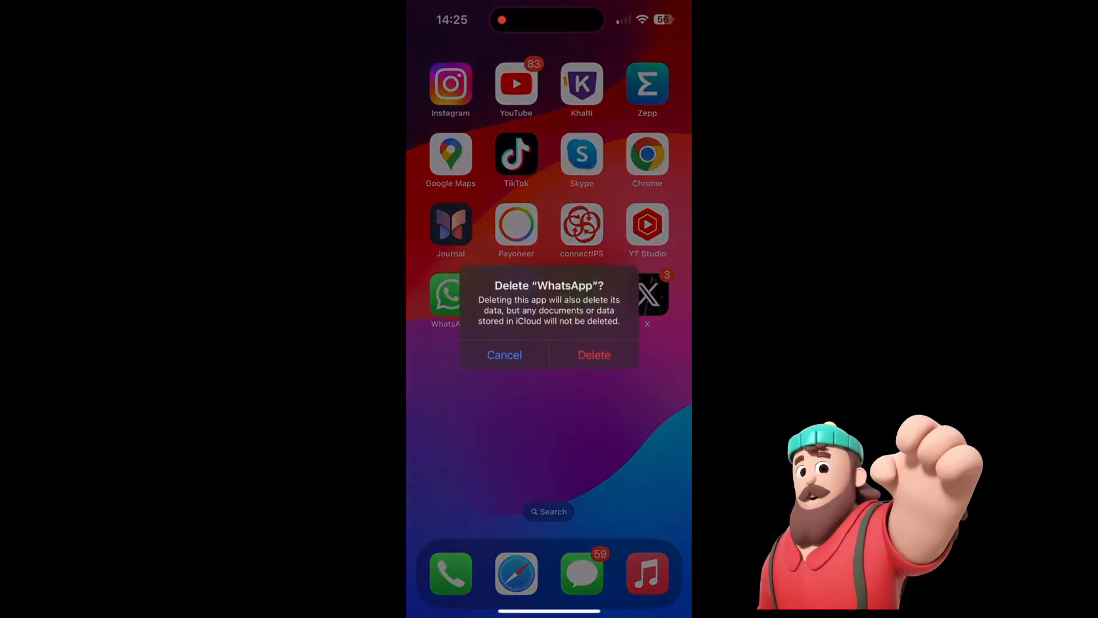
pyautogui.click(594, 355)
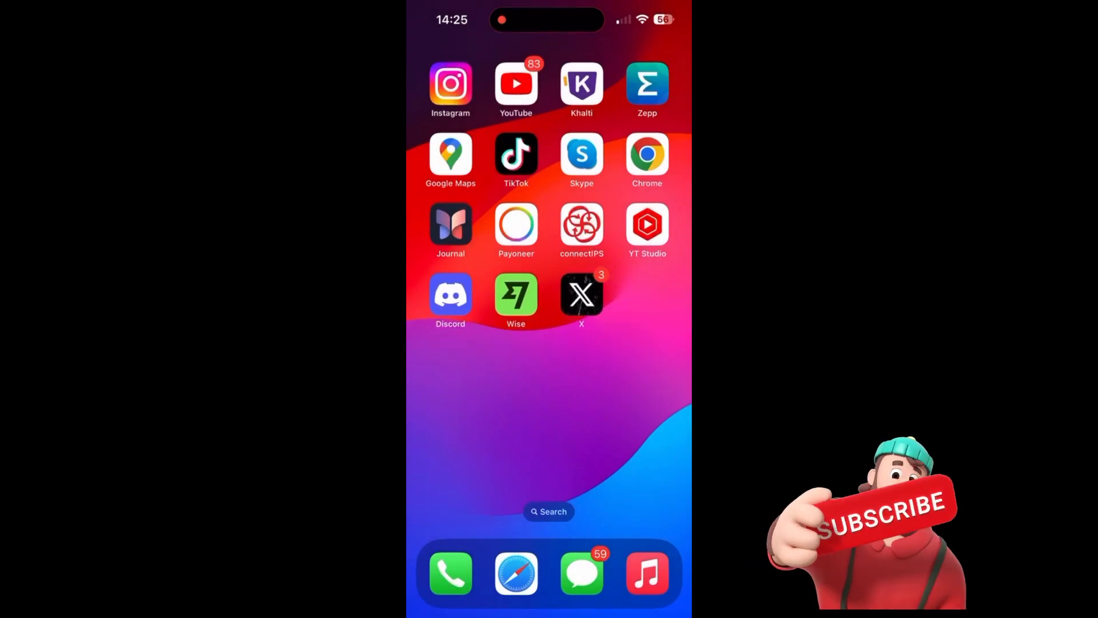
# Search the App Store for "whatsapp" and download WhatsApp Messenger again.
pyautogui.moveTo(643, 386)
pyautogui.mouseDown()
pyautogui.moveTo(455, 386)
pyautogui.moveTo(602, 387)
pyautogui.mouseUp()
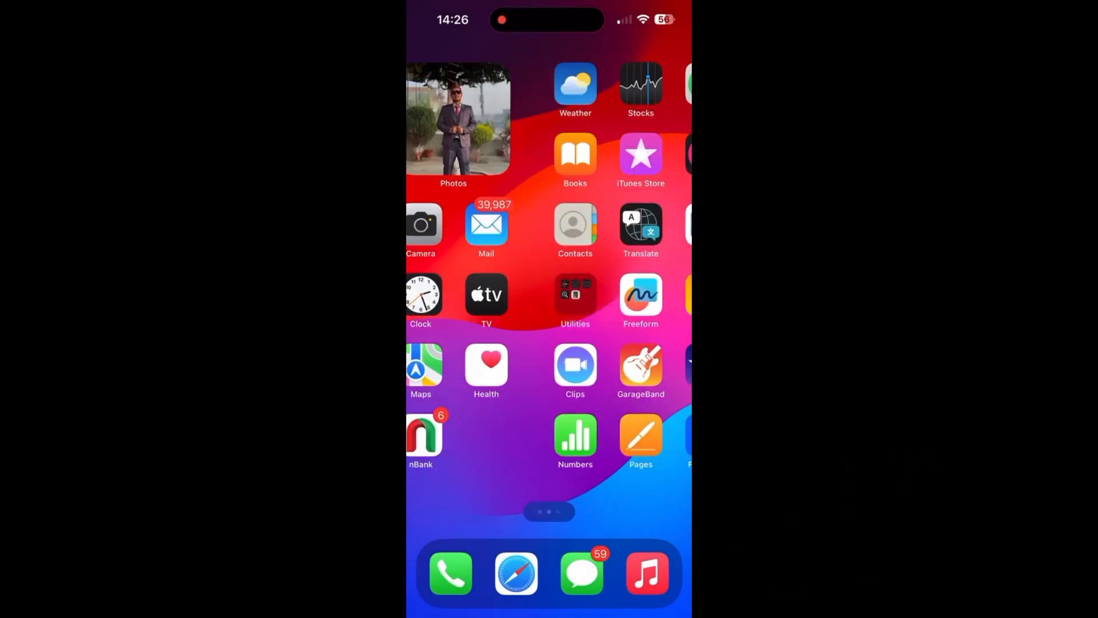
pyautogui.click(516, 368)
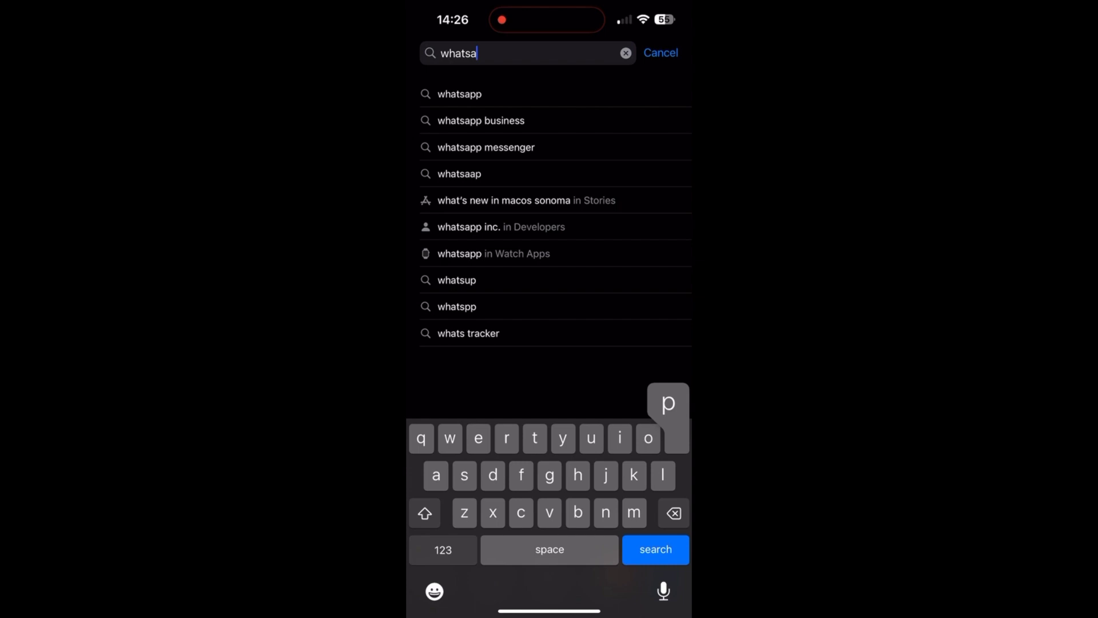
pyautogui.write('pp')
pyautogui.press('Return')
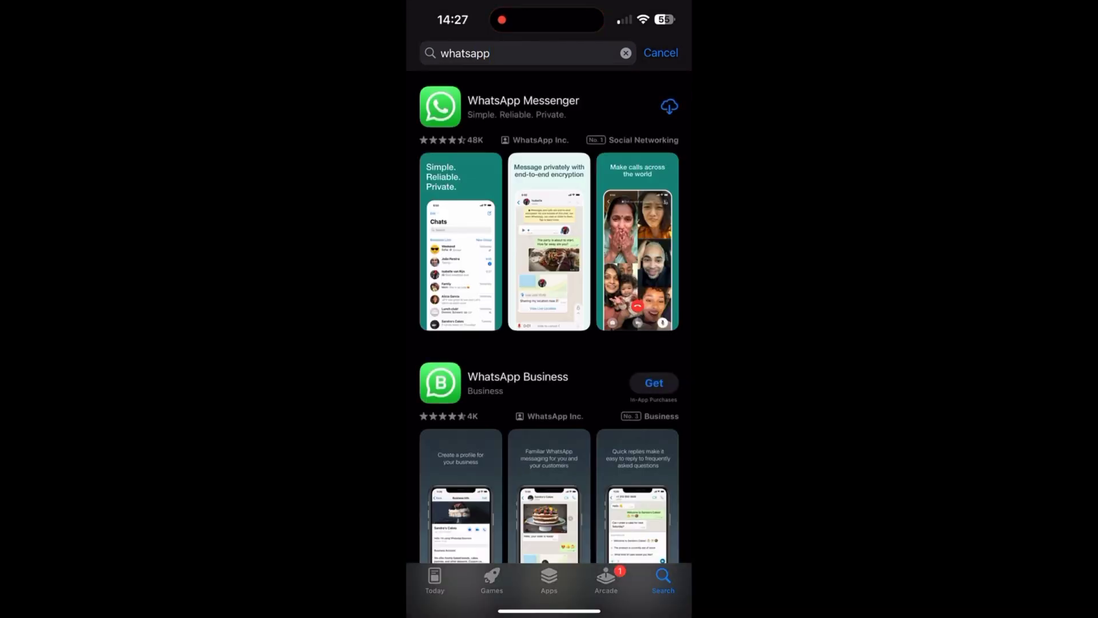
pyautogui.click(669, 107)
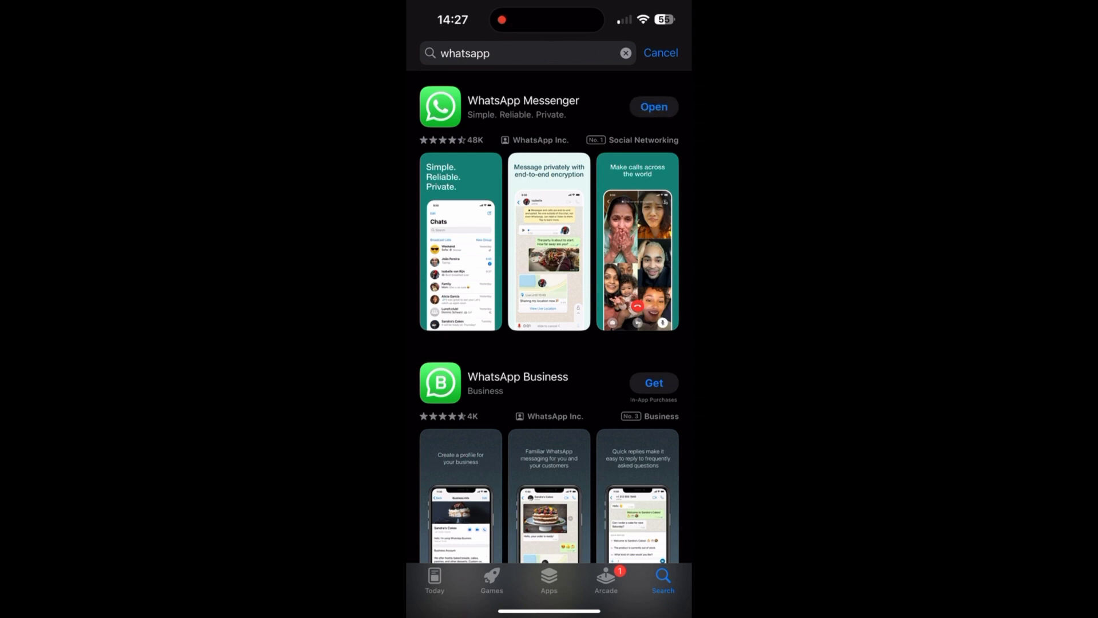
# Open the reinstalled WhatsApp and accept its terms with Agree & Continue.
pyautogui.click(654, 106)
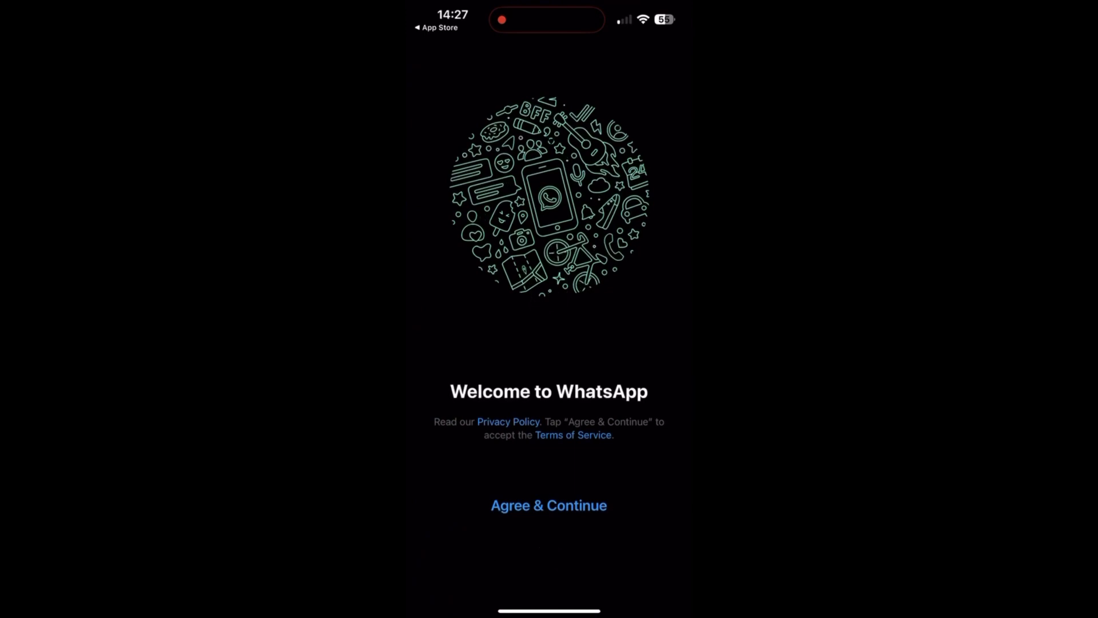
pyautogui.click(550, 505)
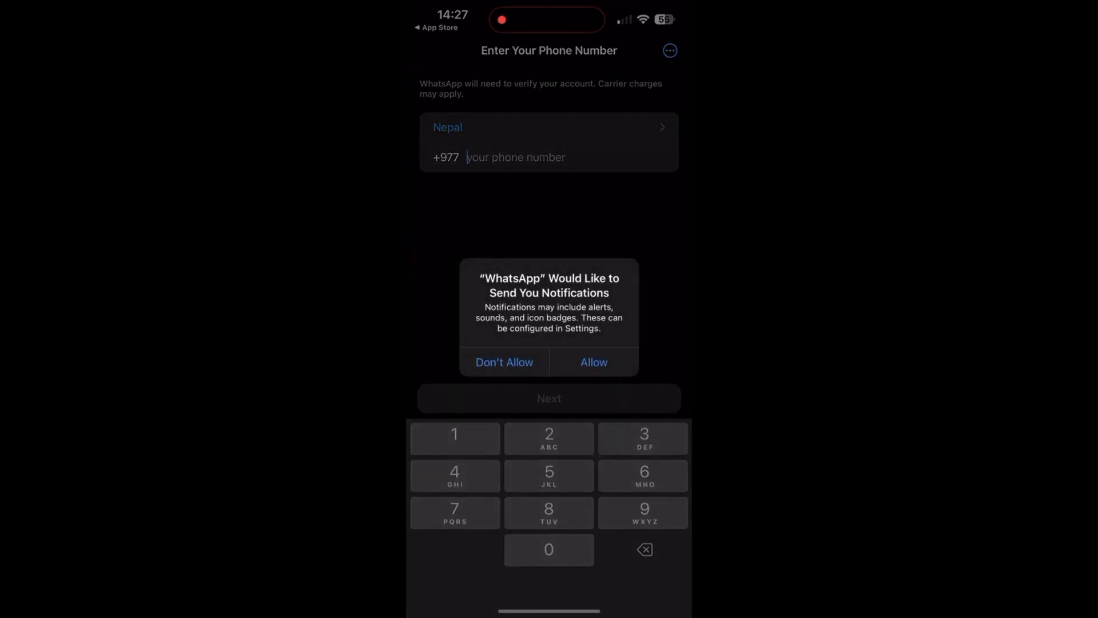